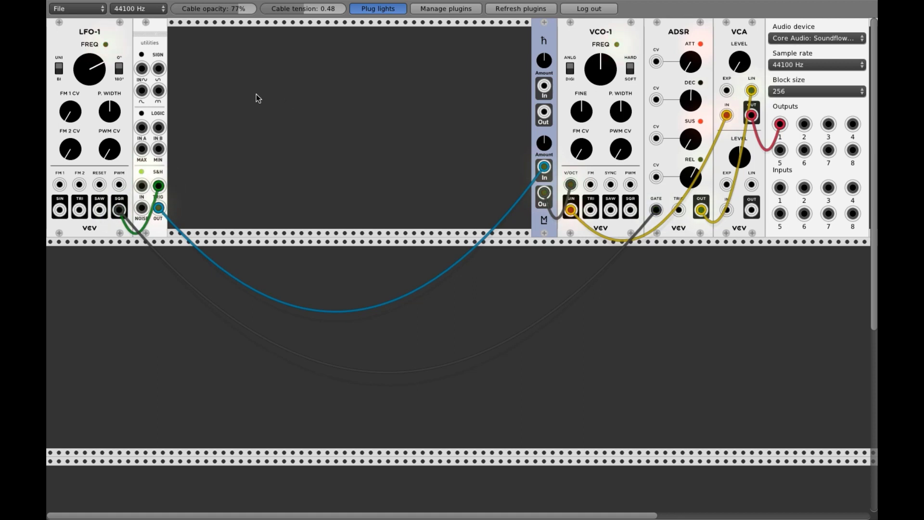
# Step: Reset LFO-1's frequency knob to its default, then raise it to about 2 o'clock
pyautogui.doubleClick(84, 86)
pyautogui.moveTo(92, 73); pyautogui.dragTo(114, 47)
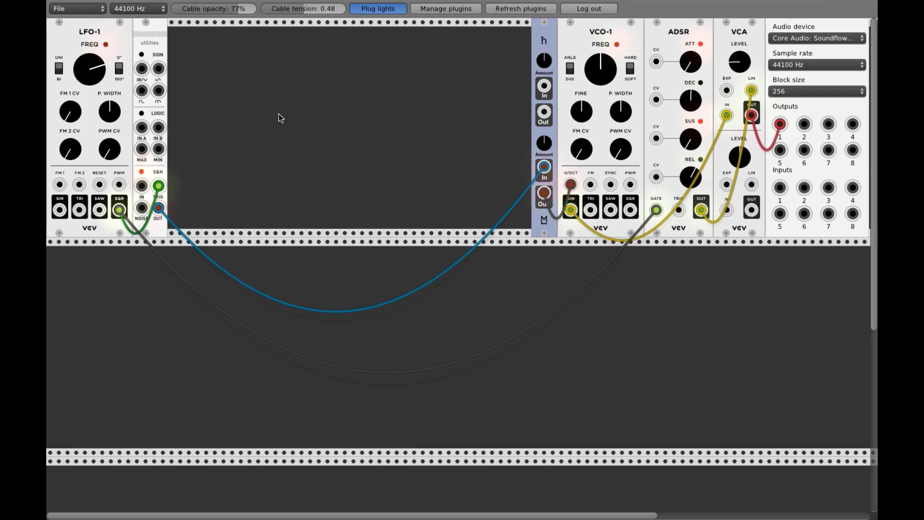
# Step: Add a Befaco Dual Atenuverter and place it beside the utilities module
pyautogui.rightClick(202, 72)
pyautogui.moveTo(215, 139)
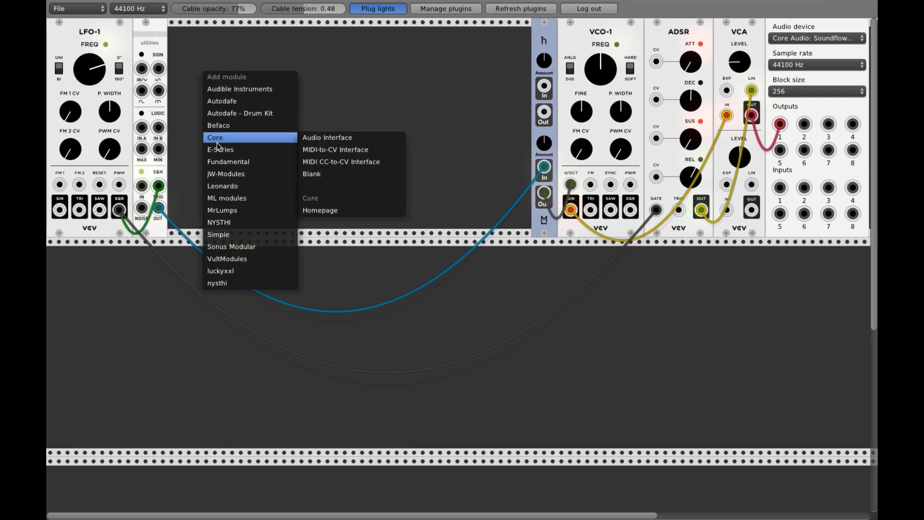
pyautogui.moveTo(285, 129)
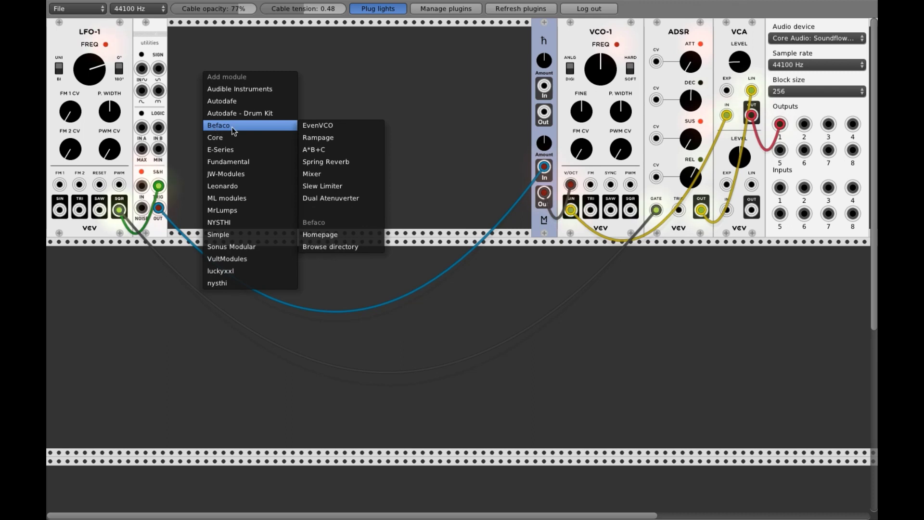
pyautogui.click(332, 198)
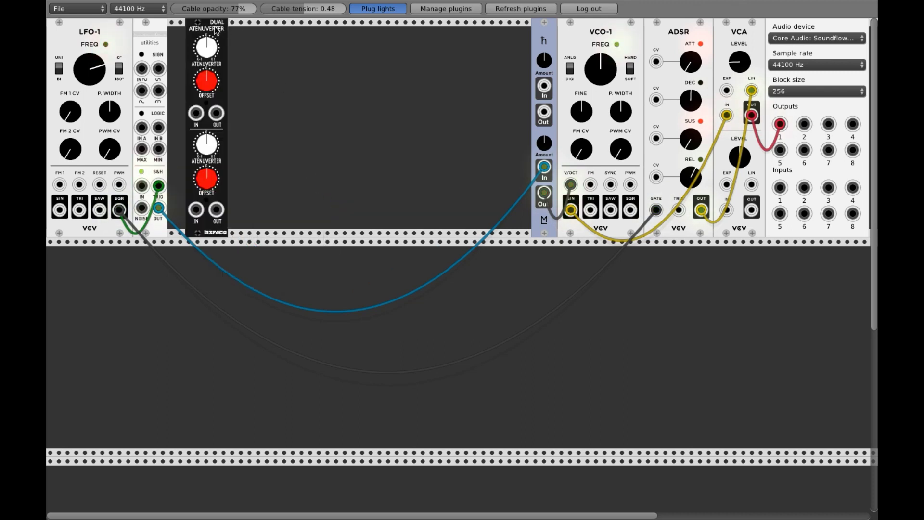
pyautogui.moveTo(216, 30); pyautogui.dragTo(198, 31)
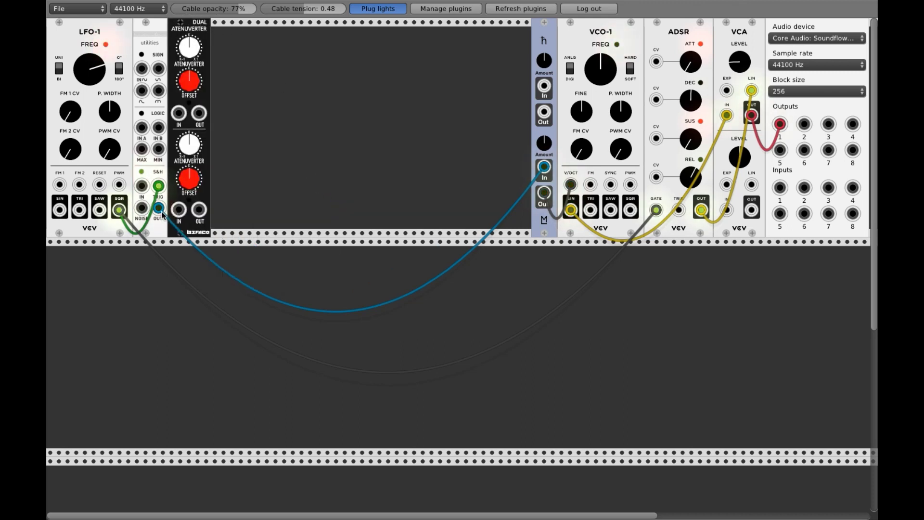
# Step: Feed the quantizer from the atenuverter's lower output and adjust the lower amount and offset
pyautogui.moveTo(158, 208)
pyautogui.mouseDown()
pyautogui.moveTo(199, 209)
pyautogui.moveTo(159, 208)
pyautogui.mouseUp()
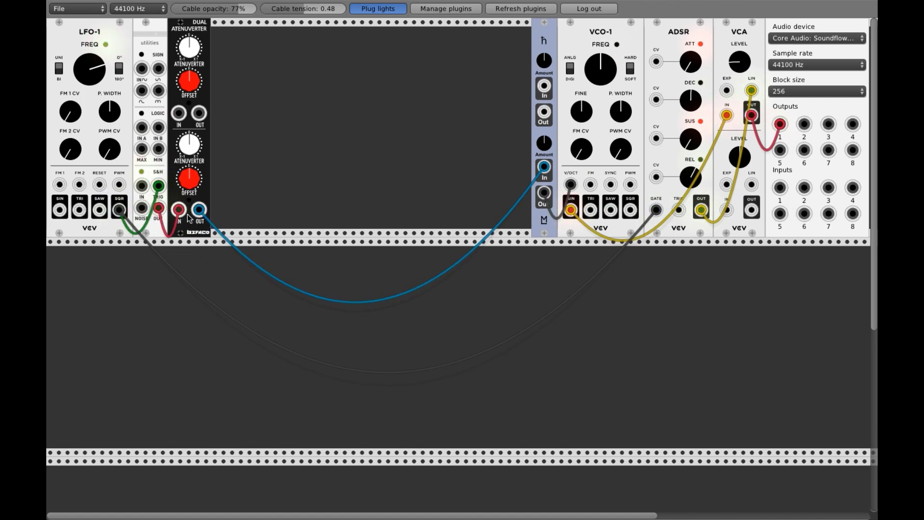
pyautogui.moveTo(190, 155); pyautogui.dragTo(191, 153)
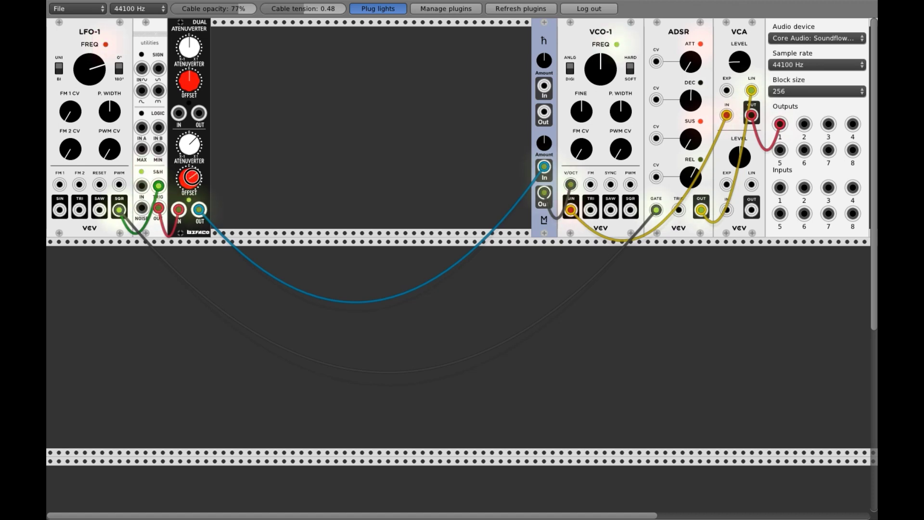
pyautogui.moveTo(191, 178); pyautogui.dragTo(270, 170)
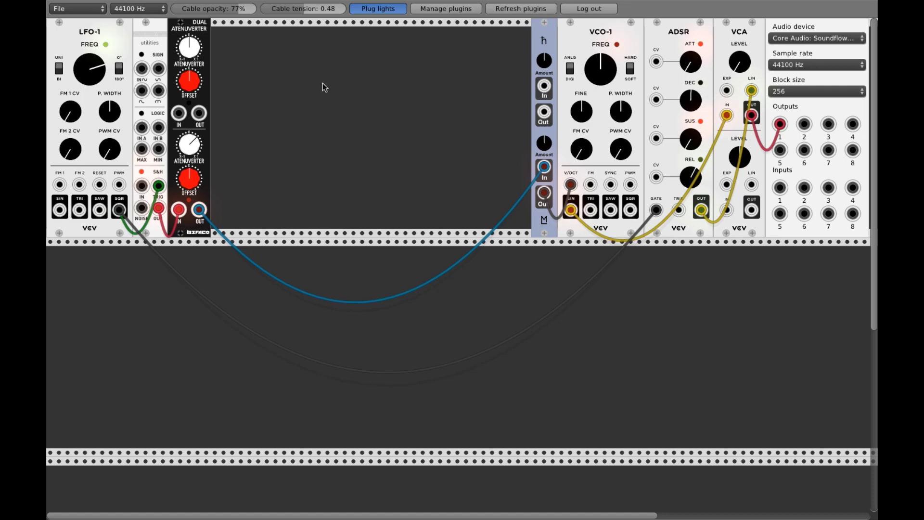
# Step: Add an ML Sequential Switch 8 to 1 and move it further right
pyautogui.rightClick(274, 63)
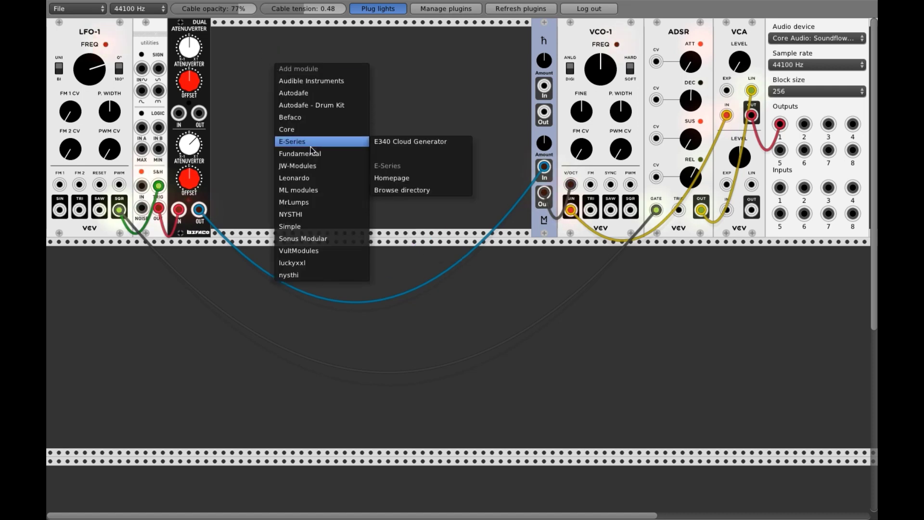
pyautogui.moveTo(294, 166)
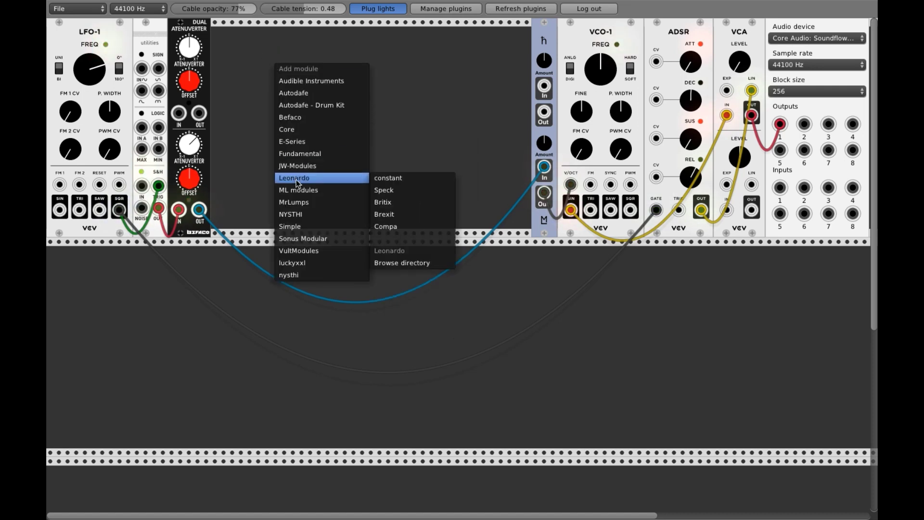
pyautogui.moveTo(319, 202)
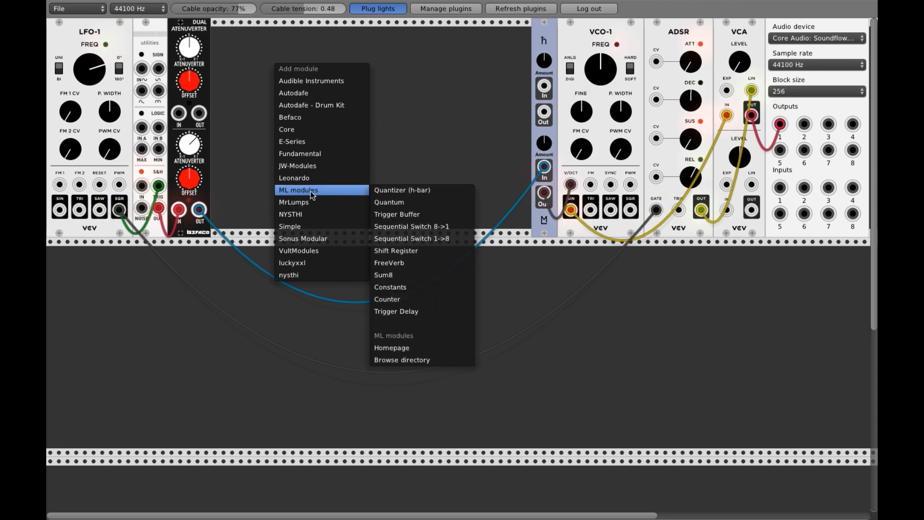
pyautogui.moveTo(342, 192)
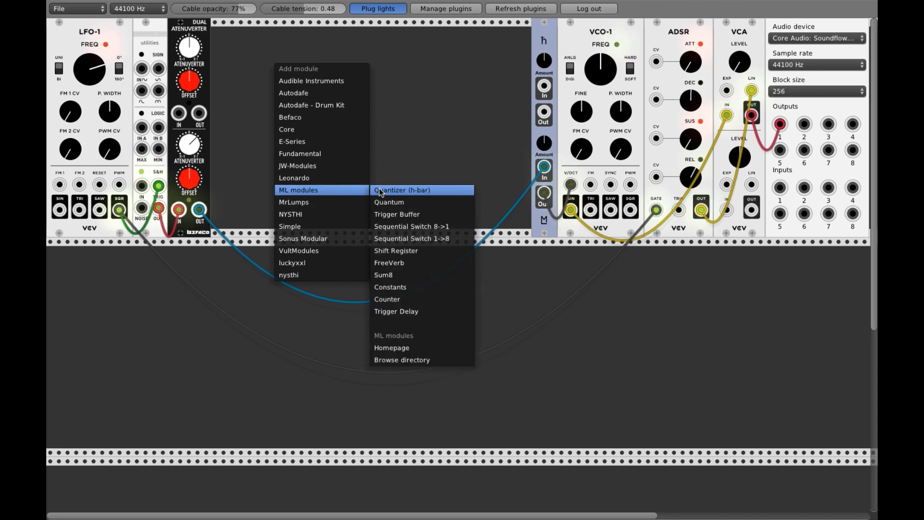
pyautogui.click(394, 227)
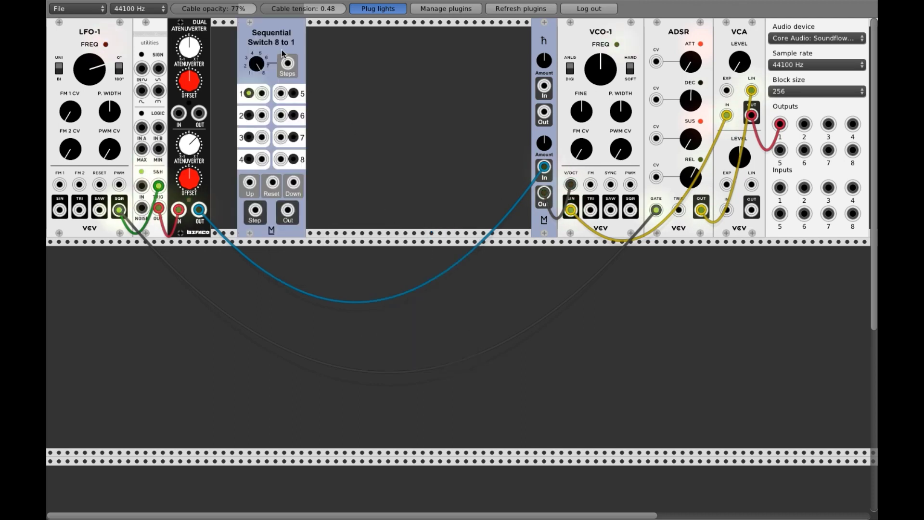
pyautogui.moveTo(281, 51); pyautogui.dragTo(469, 39)
# Step: Add an ML Sequential Switch 1 to 8 module to the rack
pyautogui.rightClick(299, 73)
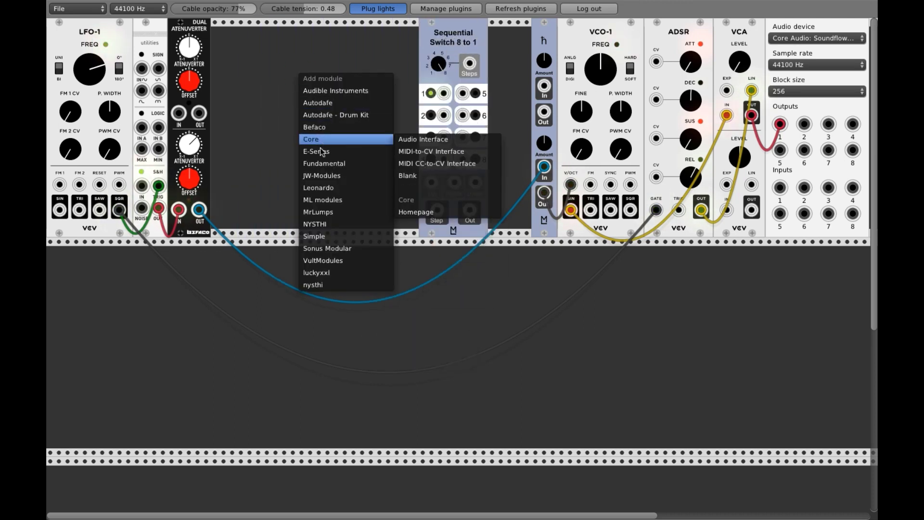
pyautogui.moveTo(317, 203)
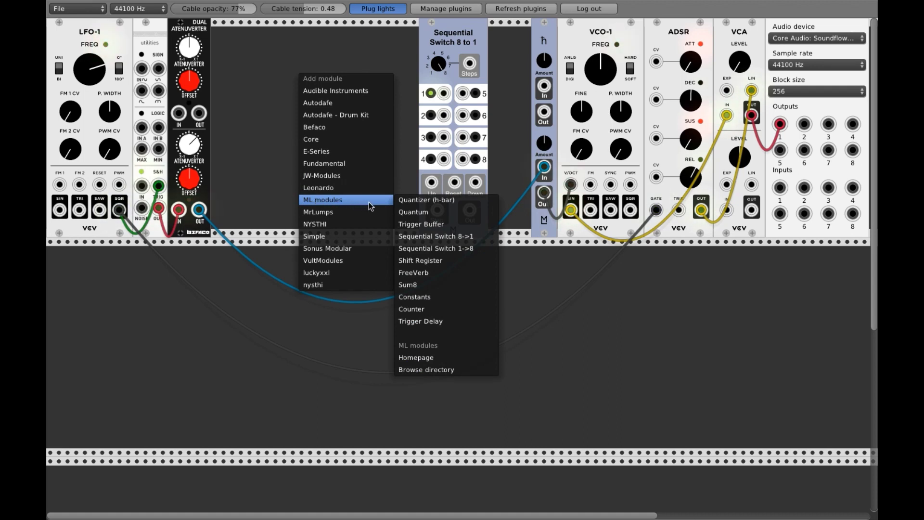
pyautogui.click(420, 248)
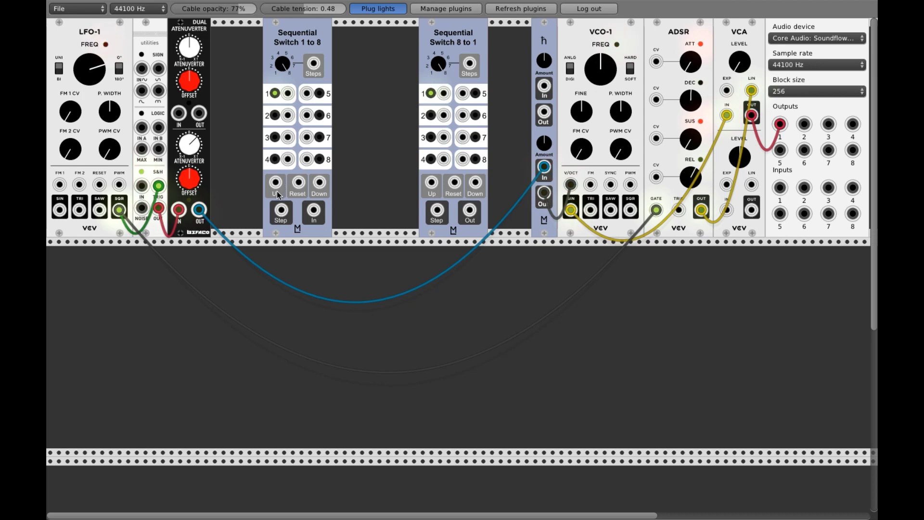
# Step: Patch LFO-1's square output into Sequential Switch 1 to 8's Up input
pyautogui.moveTo(276, 184); pyautogui.dragTo(124, 210)
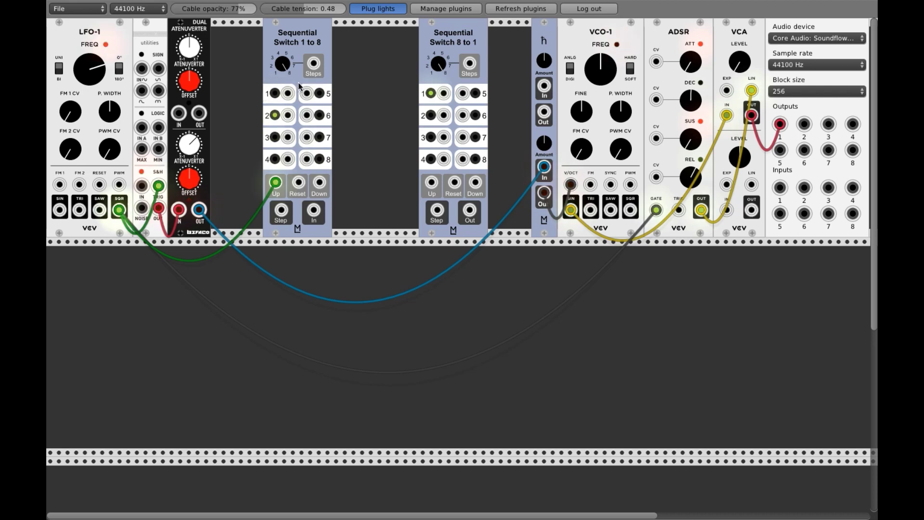
# Step: Set Sequential Switch 1 to 8's output mode to Last and turn its Steps knob to use all eight outputs
pyautogui.rightClick(297, 46)
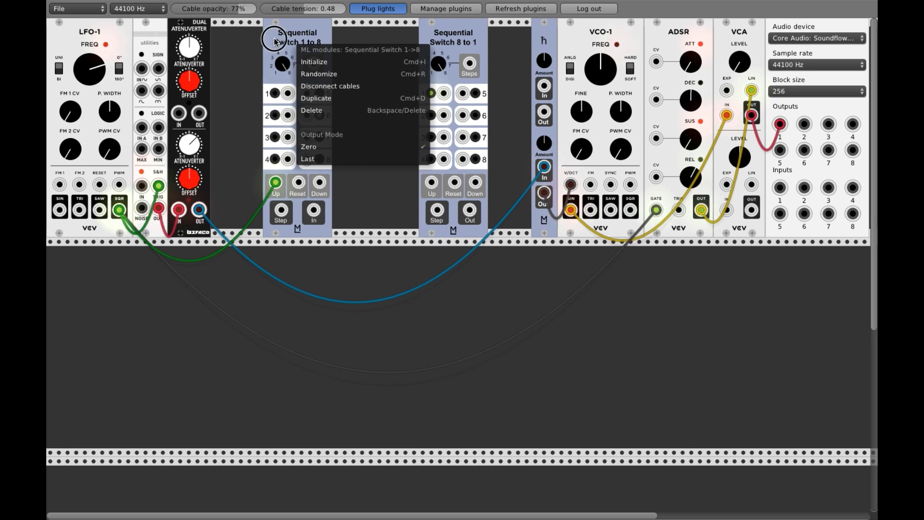
pyautogui.click(284, 103)
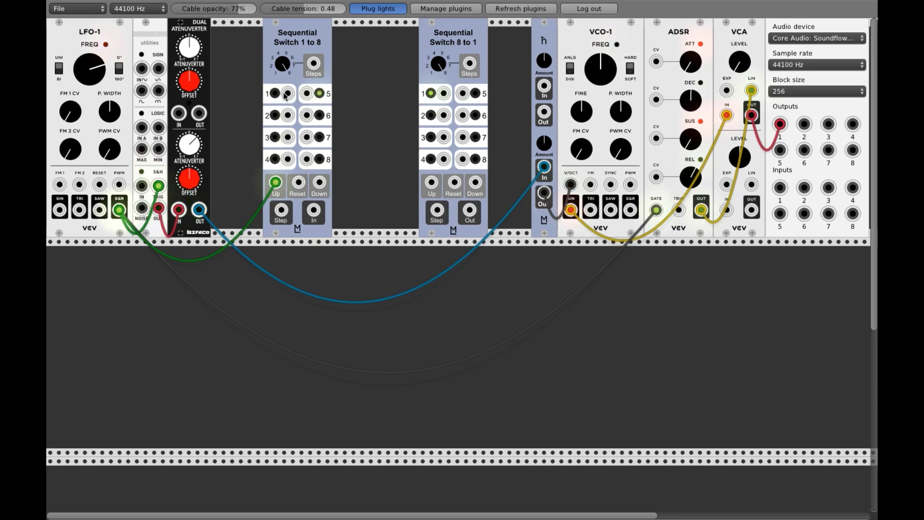
pyautogui.rightClick(291, 38)
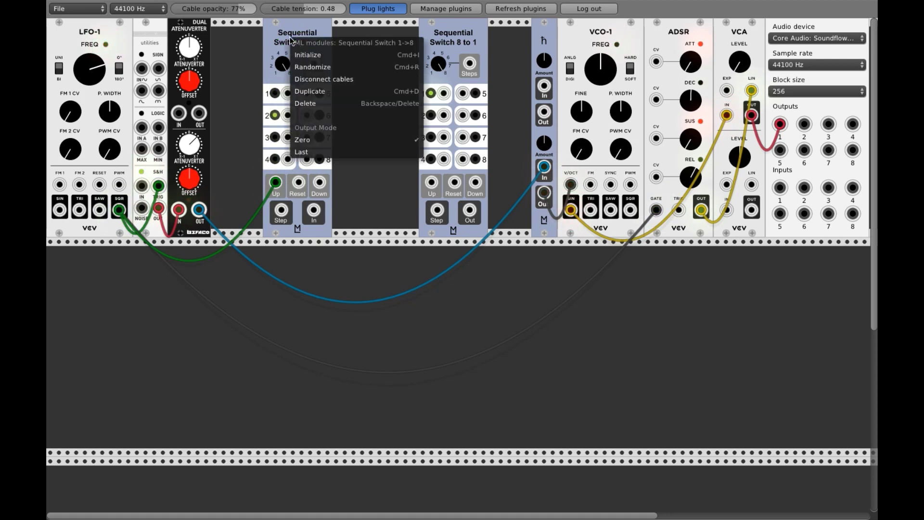
pyautogui.click(319, 151)
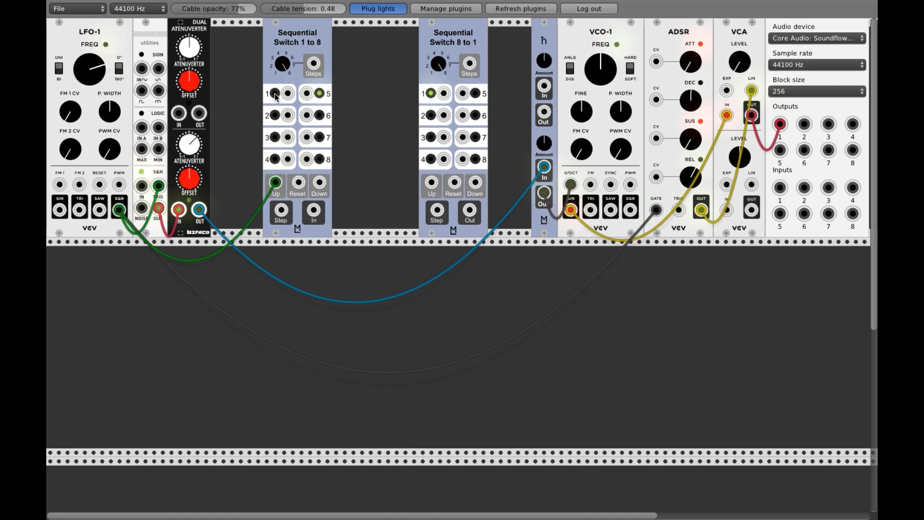
pyautogui.rightClick(297, 38)
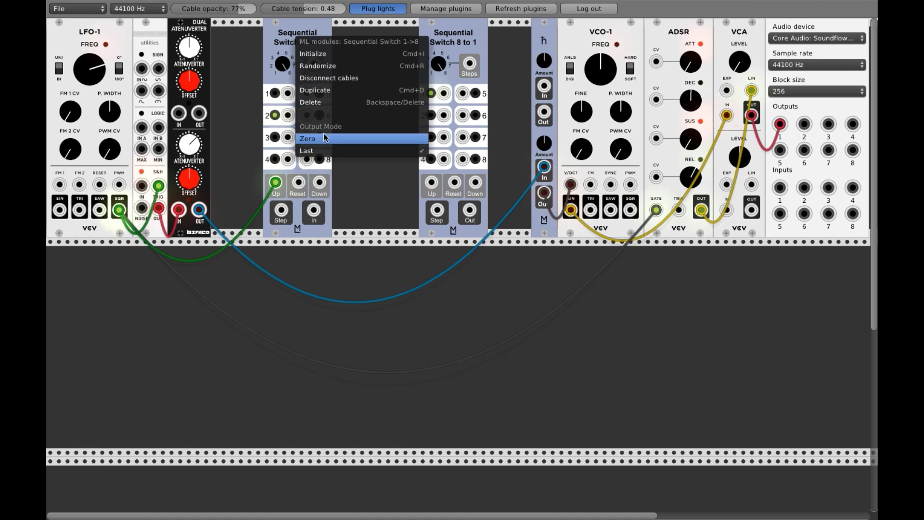
pyautogui.click(278, 39)
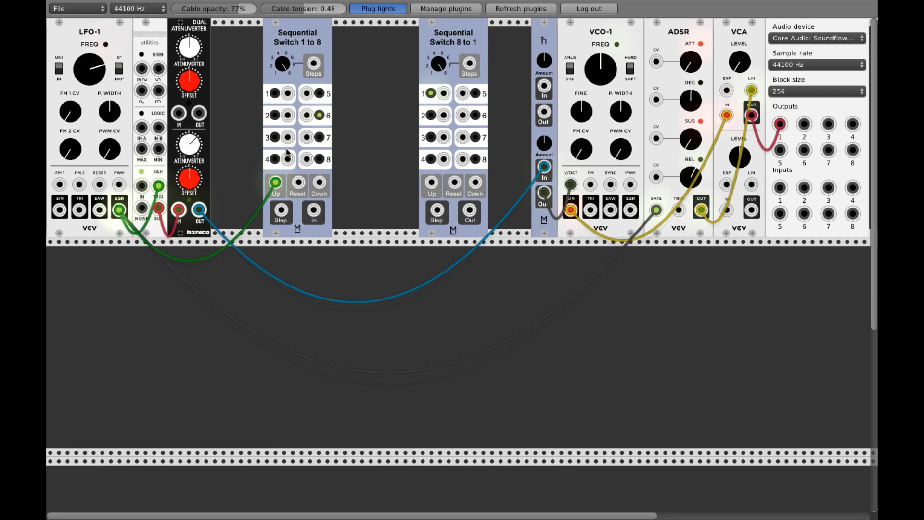
pyautogui.moveTo(282, 63); pyautogui.dragTo(282, 58)
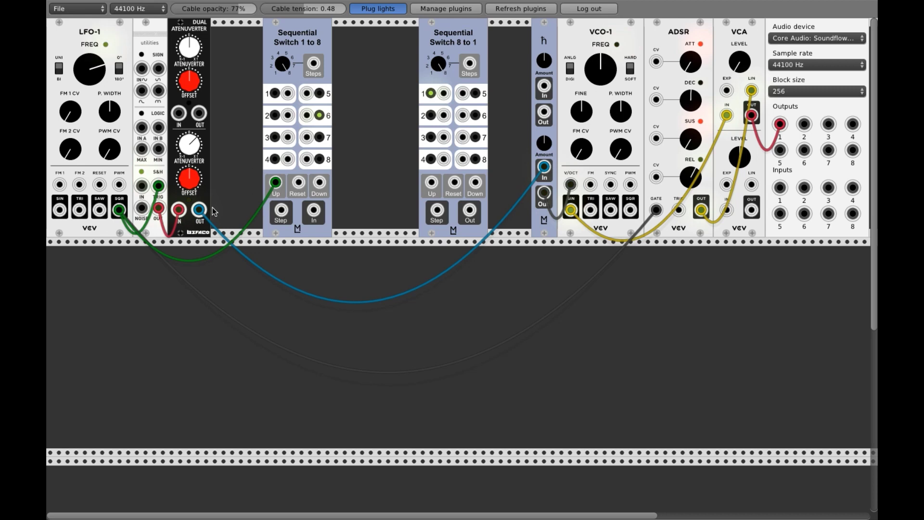
# Step: Move the blue cable into Switch 1-to-8's In and place Switch 8-to-1 beside it
pyautogui.click(532, 170)
pyautogui.moveTo(533, 170); pyautogui.dragTo(314, 212)
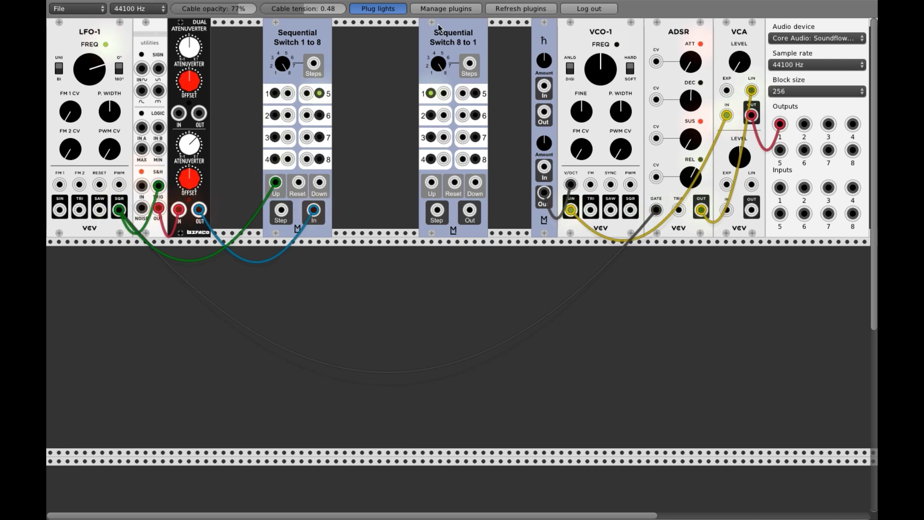
pyautogui.moveTo(439, 28); pyautogui.dragTo(352, 29)
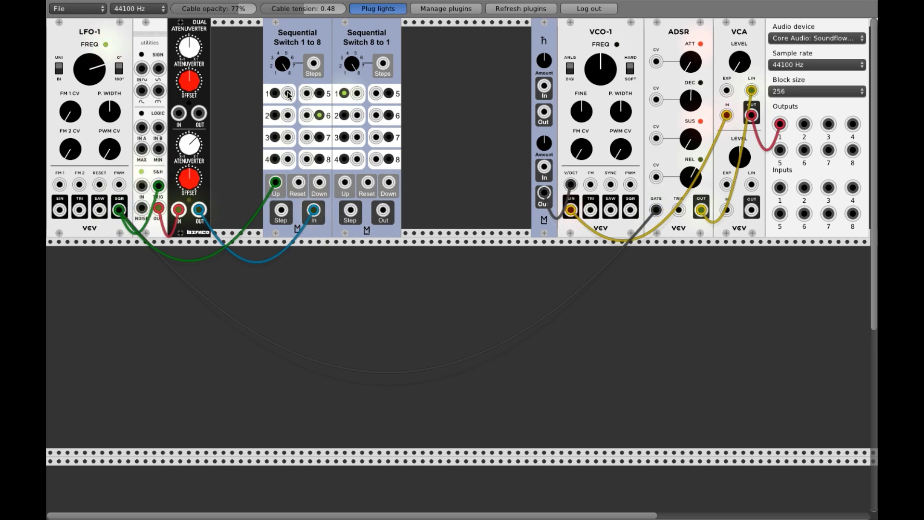
# Step: Cable Switch 1-to-8 outputs 1–4 into Switch 8-to-1's inputs, then shift both switches right
pyautogui.moveTo(288, 93); pyautogui.dragTo(376, 93)
pyautogui.moveTo(289, 117); pyautogui.dragTo(376, 115)
pyautogui.moveTo(293, 142); pyautogui.dragTo(376, 137)
pyautogui.moveTo(287, 160); pyautogui.dragTo(376, 159)
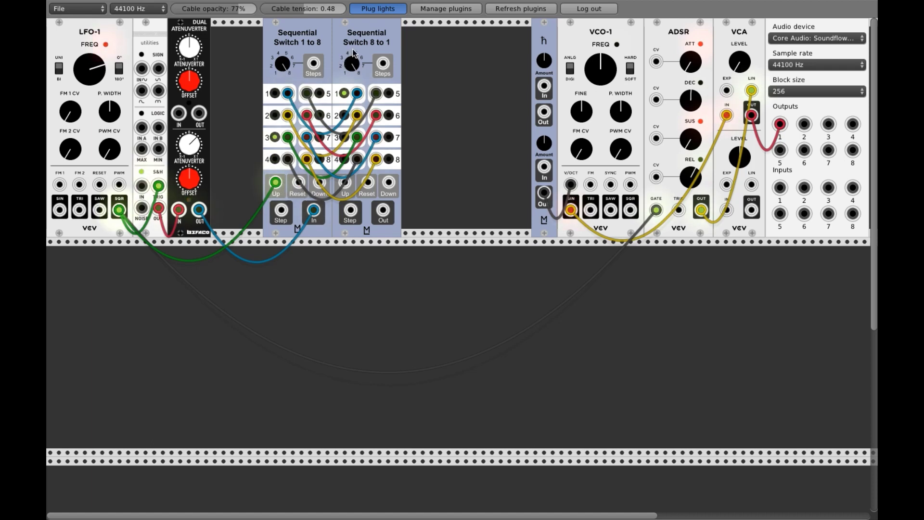
pyautogui.moveTo(357, 41); pyautogui.dragTo(392, 42)
pyautogui.moveTo(316, 34); pyautogui.dragTo(352, 35)
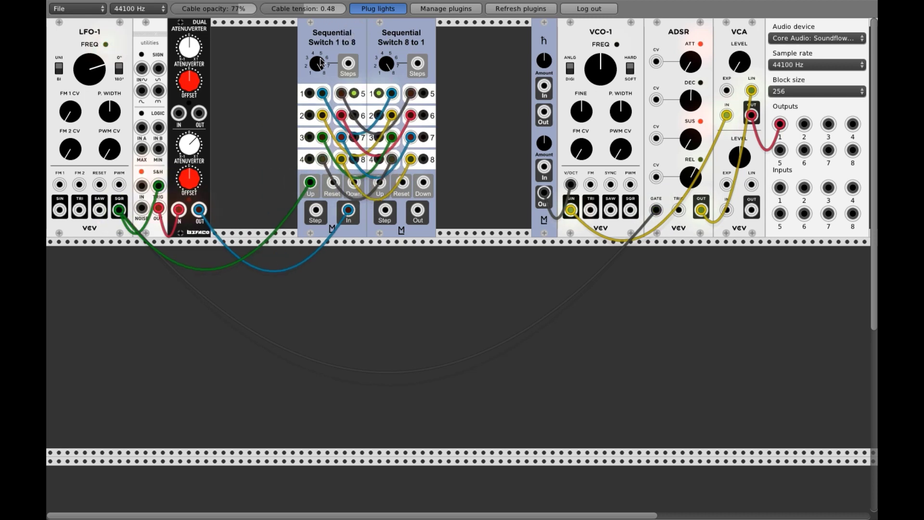
# Step: Add an Audible Instruments Bernoulli Gate to the rack
pyautogui.rightClick(224, 49)
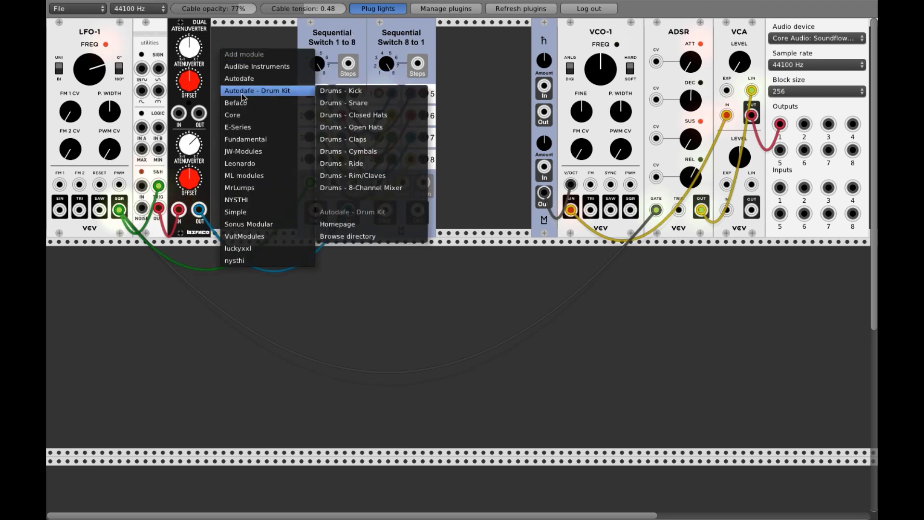
pyautogui.moveTo(239, 66)
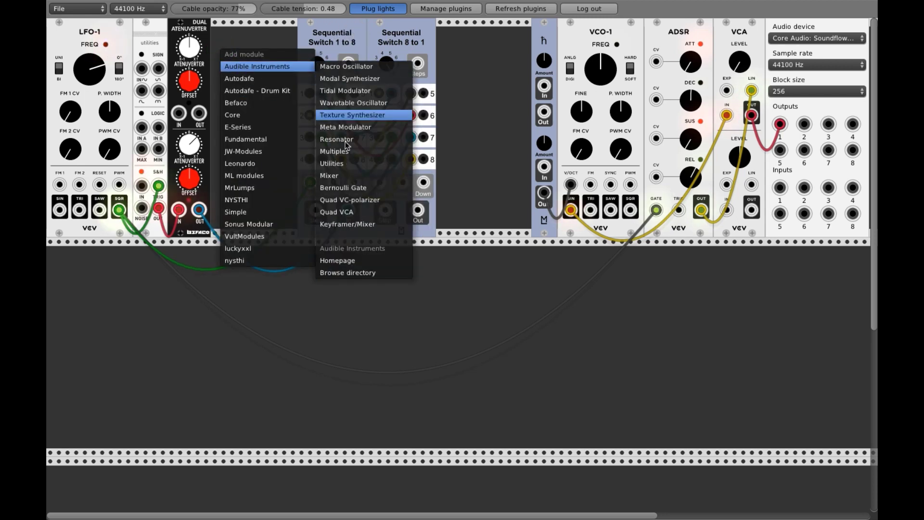
pyautogui.click(337, 185)
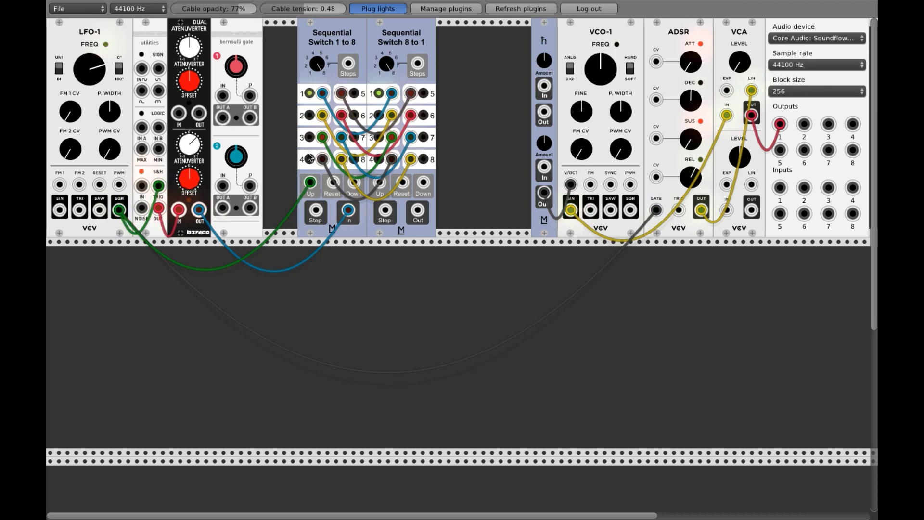
# Step: Move the green cable to the Bernoulli Gate's OUT A and feed LFO-1's square into its input
pyautogui.moveTo(120, 212); pyautogui.dragTo(144, 197)
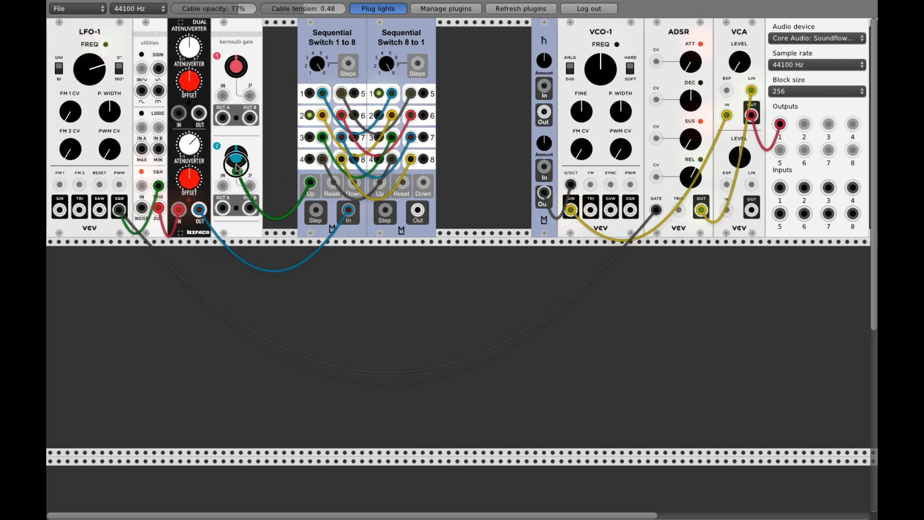
pyautogui.moveTo(235, 158); pyautogui.dragTo(214, 121)
pyautogui.moveTo(121, 209); pyautogui.dragTo(119, 210)
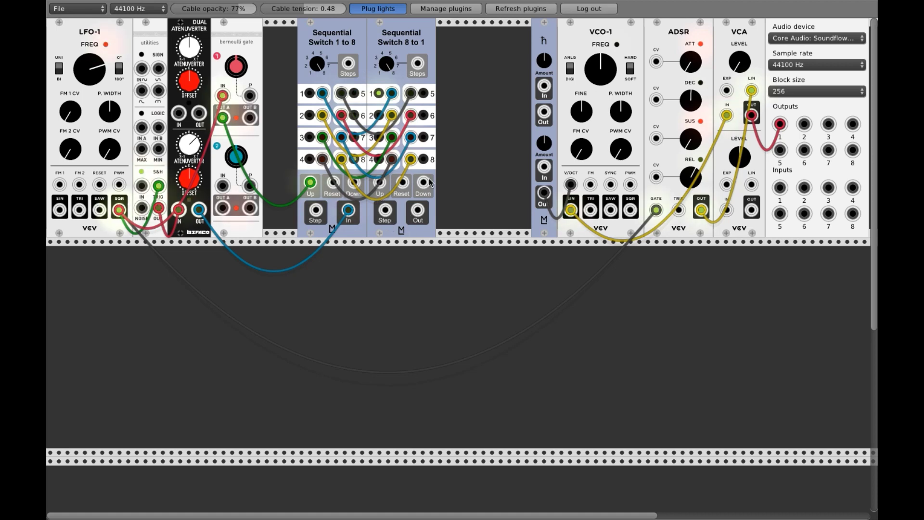
# Step: Clock Switch 8-to-1's Up from LFO-1's square and send its Out into the Amount module
pyautogui.moveTo(381, 189); pyautogui.dragTo(121, 214)
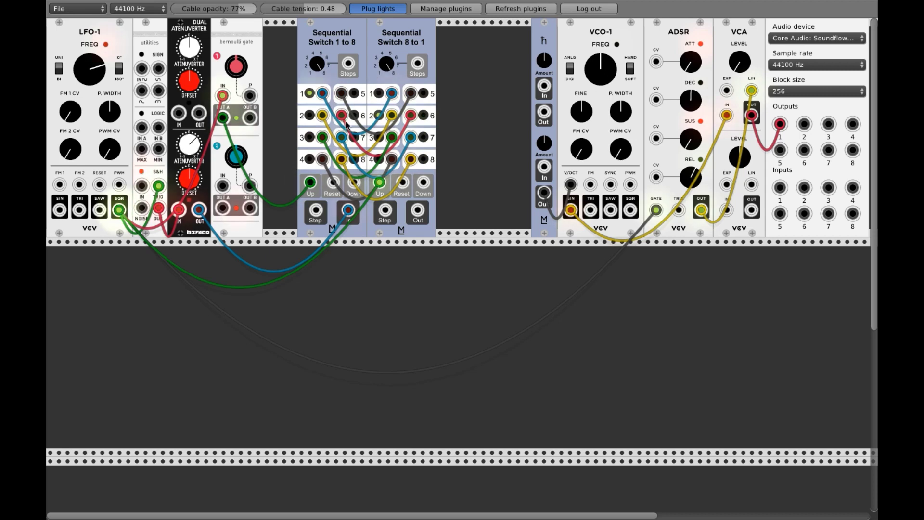
pyautogui.moveTo(418, 212); pyautogui.dragTo(545, 165)
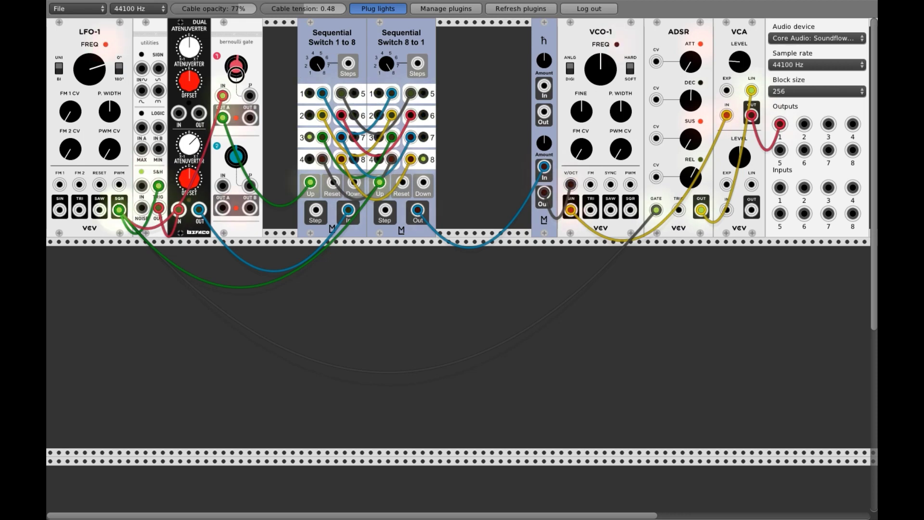
# Step: Fine-tune the Bernoulli Gate's top probability knob over several adjustments
pyautogui.moveTo(238, 78); pyautogui.dragTo(238, 72)
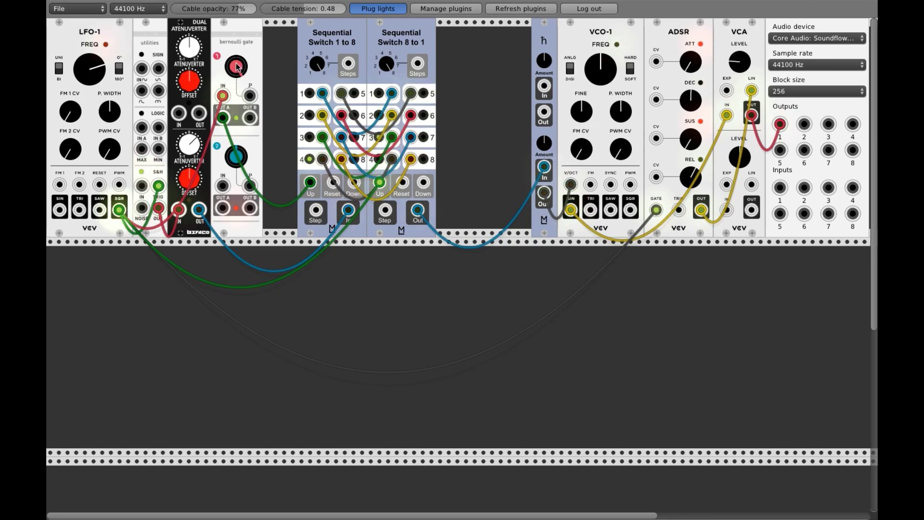
pyautogui.moveTo(236, 66)
pyautogui.mouseDown()
pyautogui.moveTo(236, 58)
pyautogui.moveTo(244, 68)
pyautogui.mouseUp()
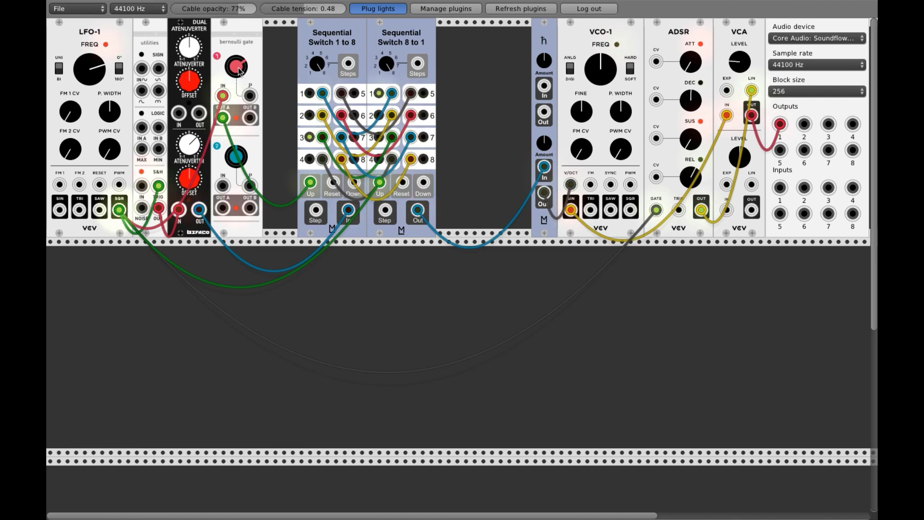
pyautogui.moveTo(239, 71); pyautogui.dragTo(245, 53)
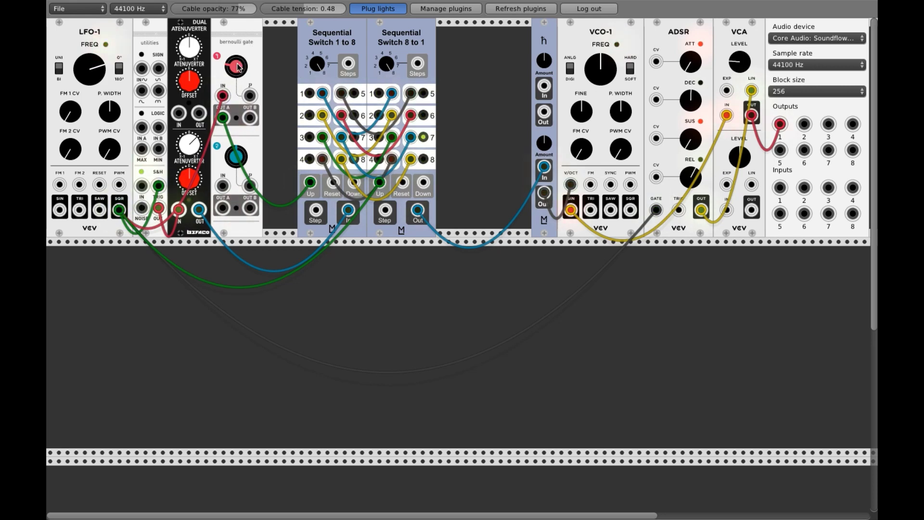
pyautogui.moveTo(244, 61); pyautogui.dragTo(237, 29)
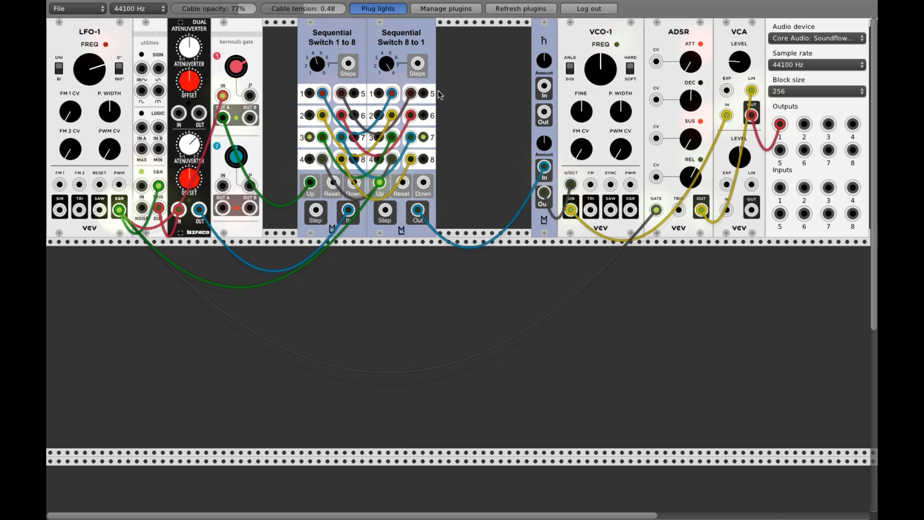
# Step: Raise the Bernoulli Gate's top probability knob once more
pyautogui.moveTo(232, 74); pyautogui.dragTo(242, 59)
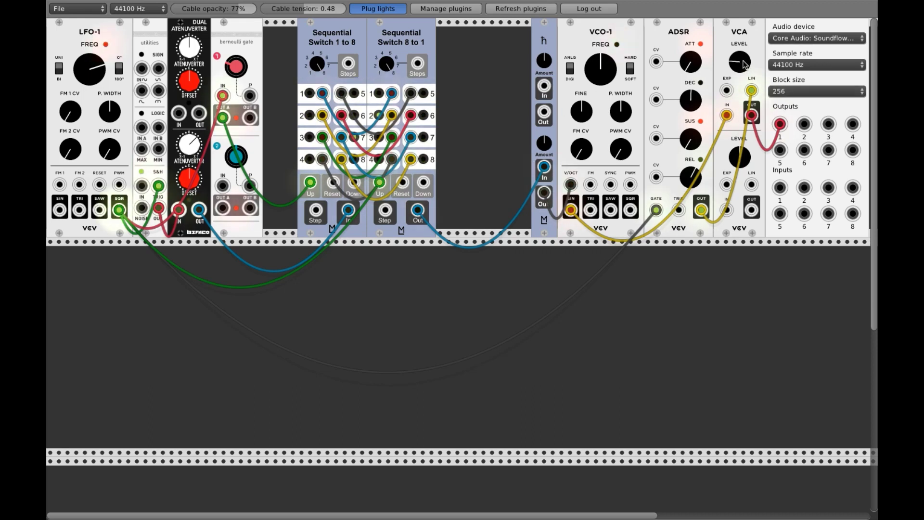
# Step: Turn the VCA LEVEL knob down from about 3 o'clock to about 11 o'clock
pyautogui.moveTo(745, 64); pyautogui.dragTo(745, 89)
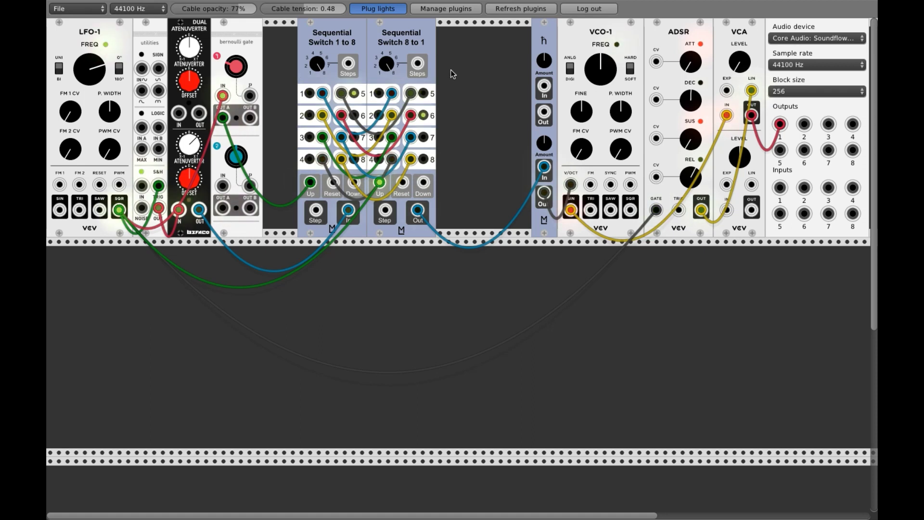